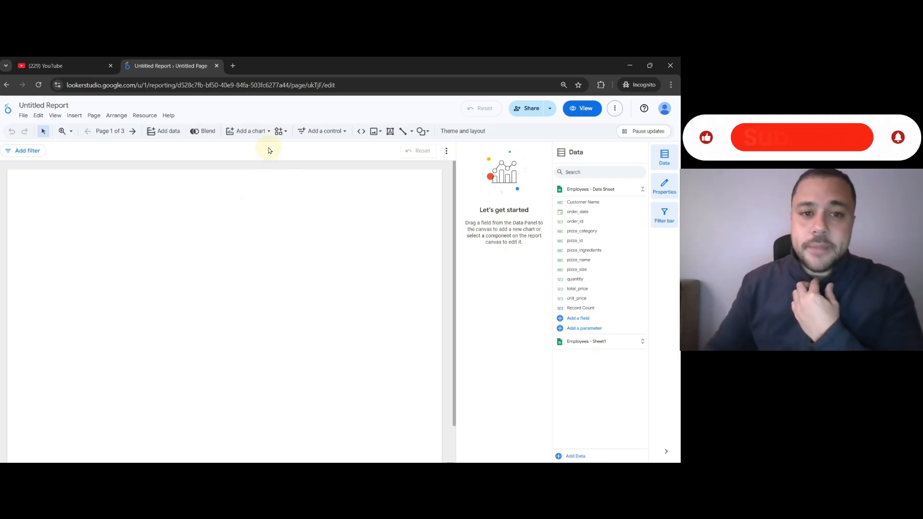
# Insert a treemap chart on the blank report page and shift it slightly higher on the canvas
pyautogui.click(252, 131)
pyautogui.scroll(-3, 313, 289)
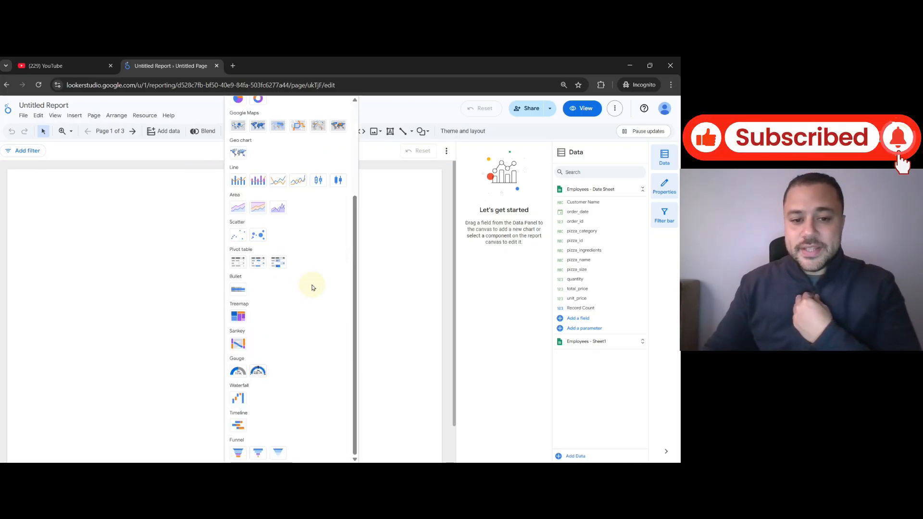
pyautogui.click(237, 316)
pyautogui.moveTo(64, 210)
pyautogui.mouseDown()
pyautogui.moveTo(200, 315)
pyautogui.moveTo(359, 410)
pyautogui.mouseUp()
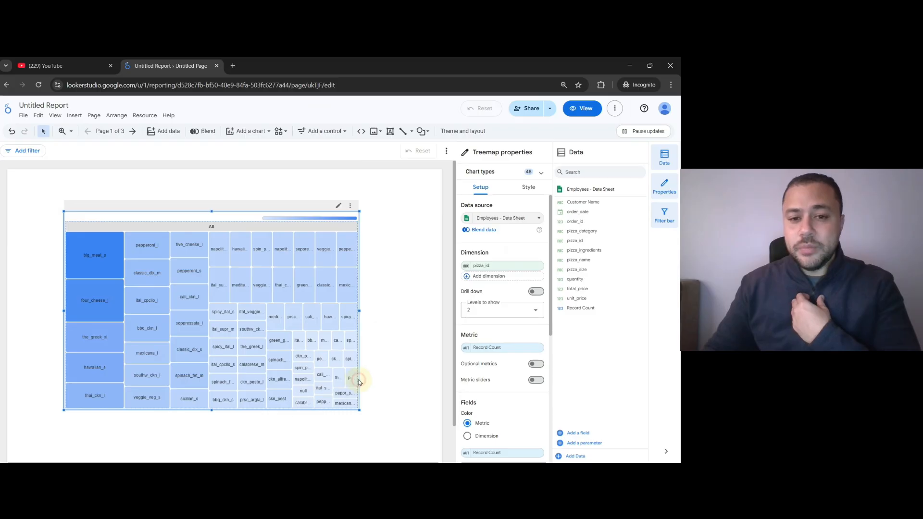
pyautogui.moveTo(359, 377); pyautogui.dragTo(360, 363)
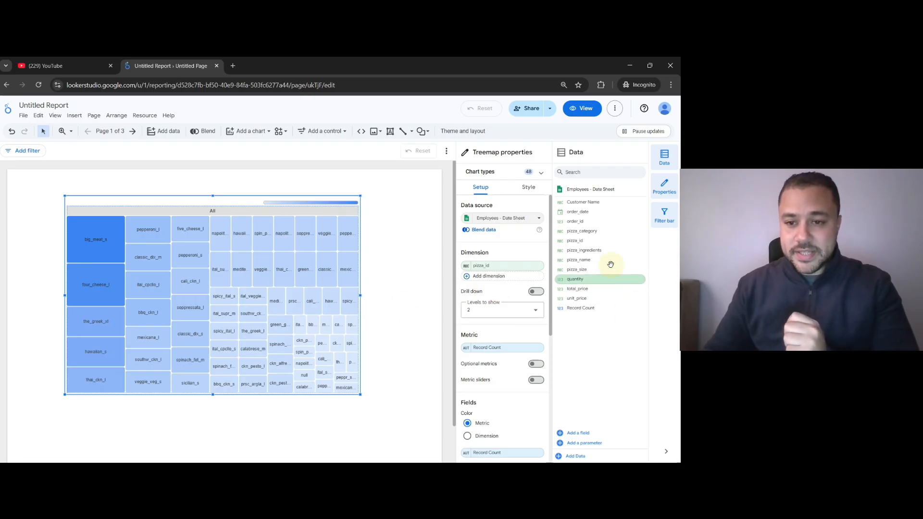
# Set the treemap's dimension to pizza_category and its metric to quantity
pyautogui.moveTo(584, 230); pyautogui.dragTo(504, 269)
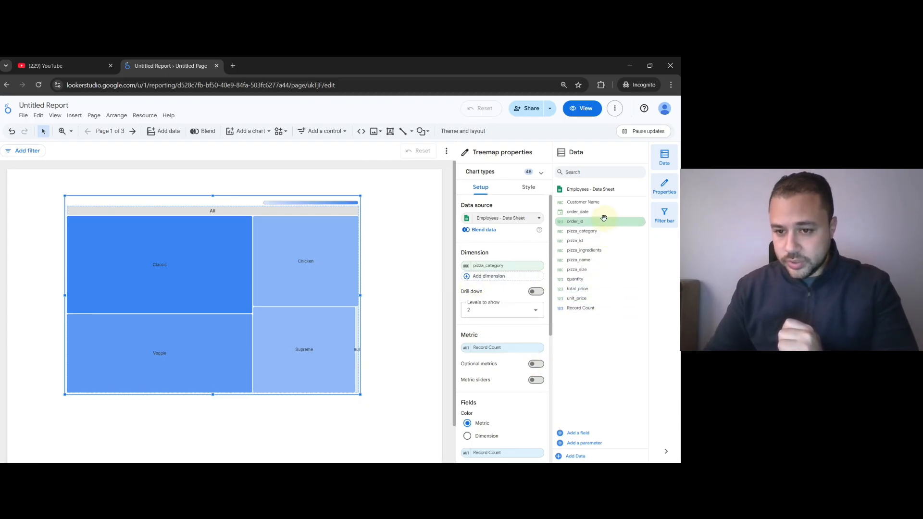
pyautogui.moveTo(576, 279); pyautogui.dragTo(490, 349)
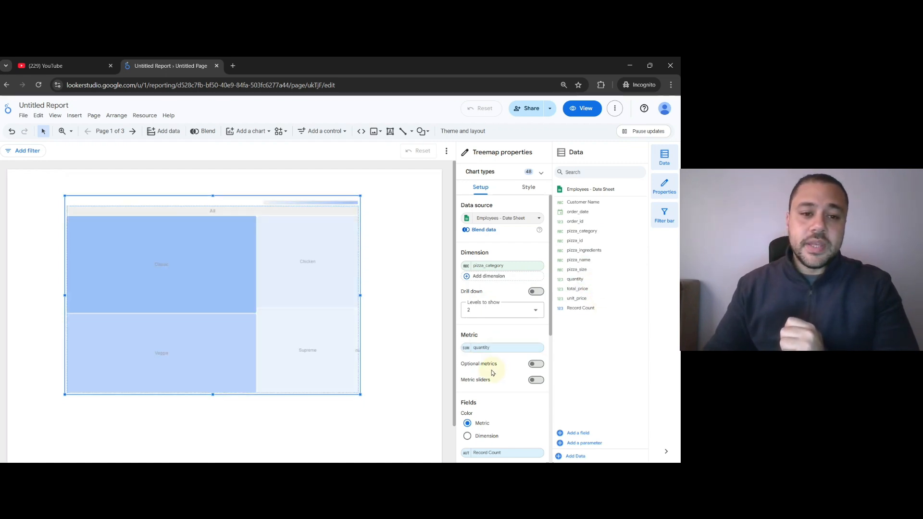
# Examine the quantity of each pizza category block in the treemap
pyautogui.moveTo(201, 263)
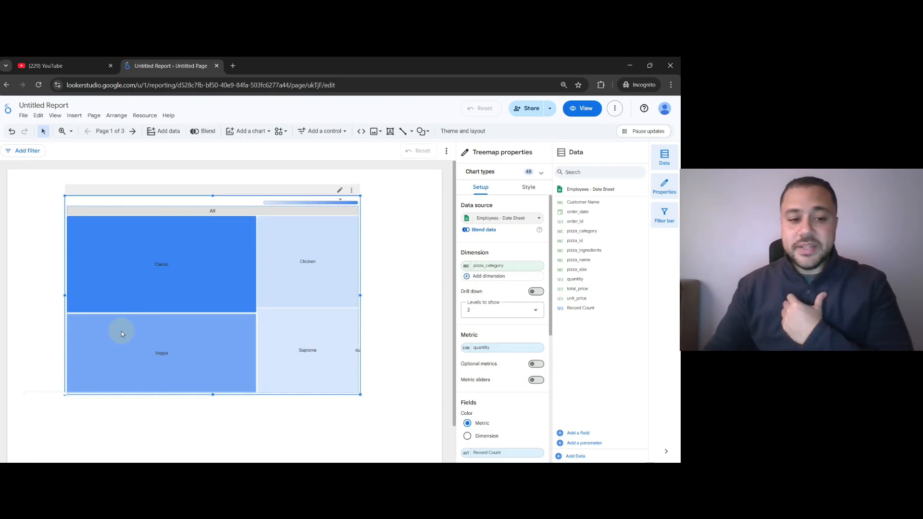
pyautogui.moveTo(330, 272)
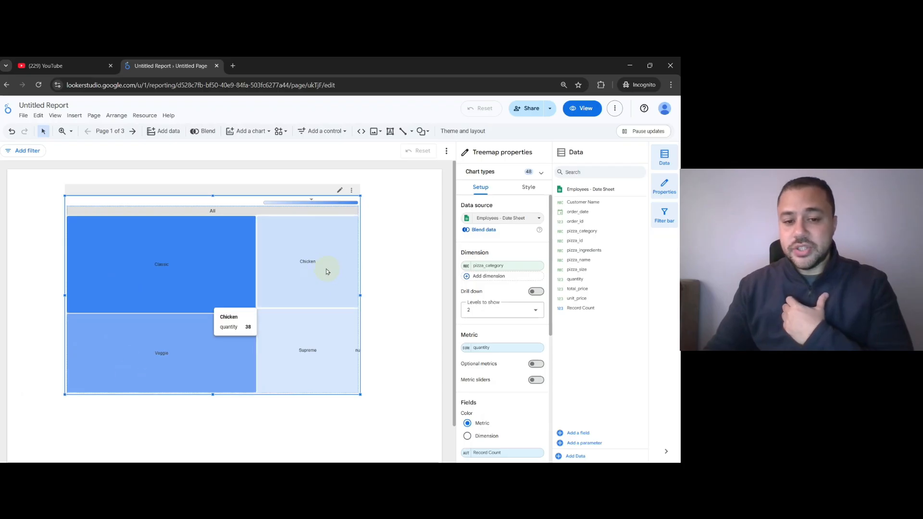
pyautogui.moveTo(344, 342)
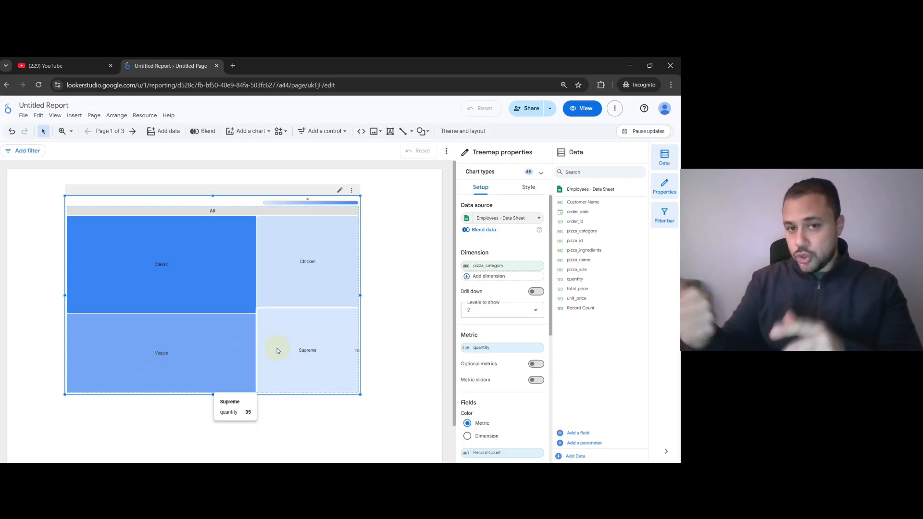
pyautogui.moveTo(165, 335)
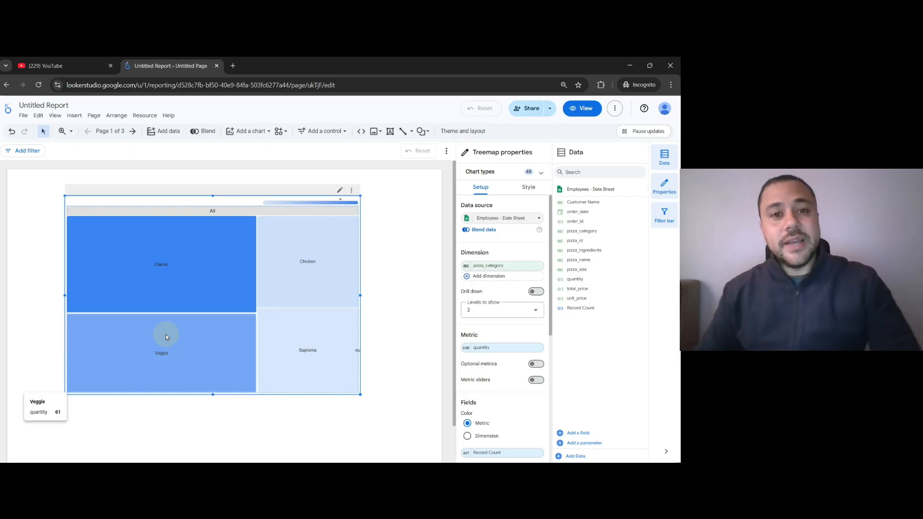
pyautogui.moveTo(134, 284)
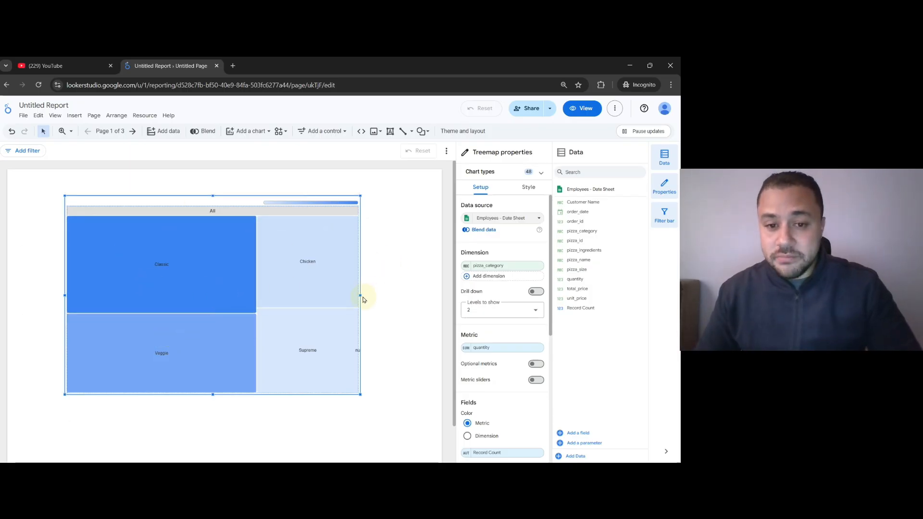
# Narrow the treemap from its right side until it forms a tall, slim column
pyautogui.moveTo(362, 295); pyautogui.dragTo(164, 323)
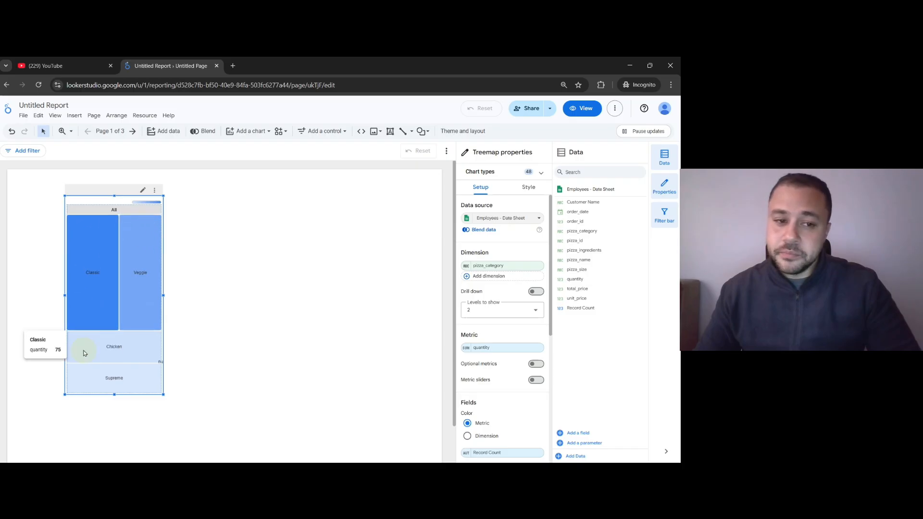
pyautogui.moveTo(163, 295); pyautogui.dragTo(118, 295)
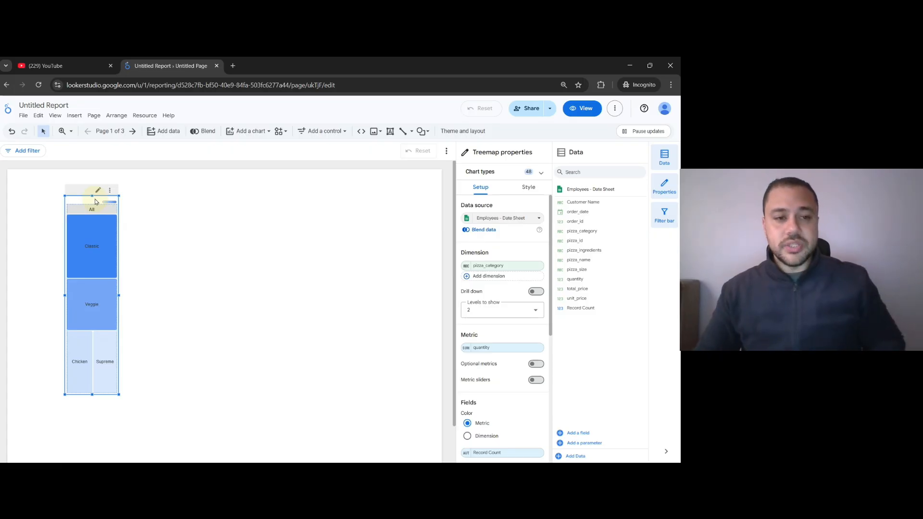
# Duplicate the narrow treemap and place the copy to the right of the original
pyautogui.scroll(-1, 96, 204)
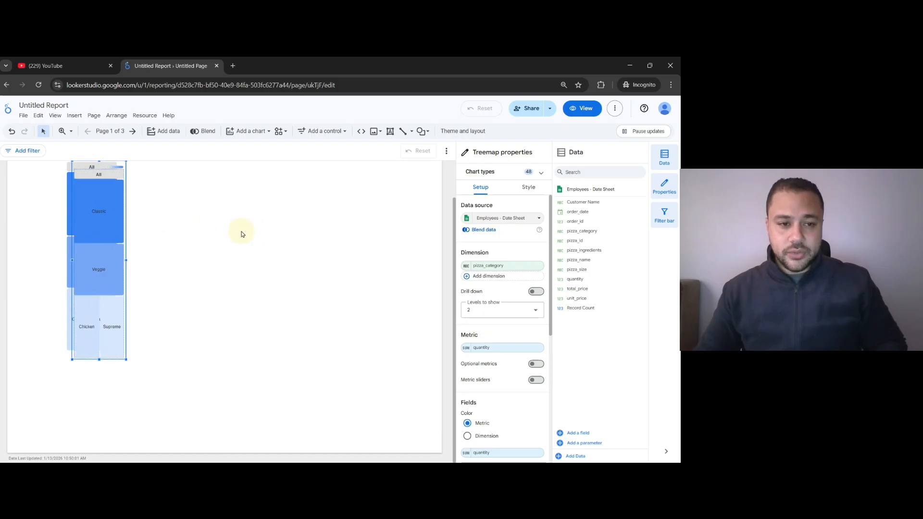
pyautogui.scroll(1, 154, 221)
pyautogui.hotkey('ctrl', 'c')
pyautogui.hotkey('ctrl', 'v')
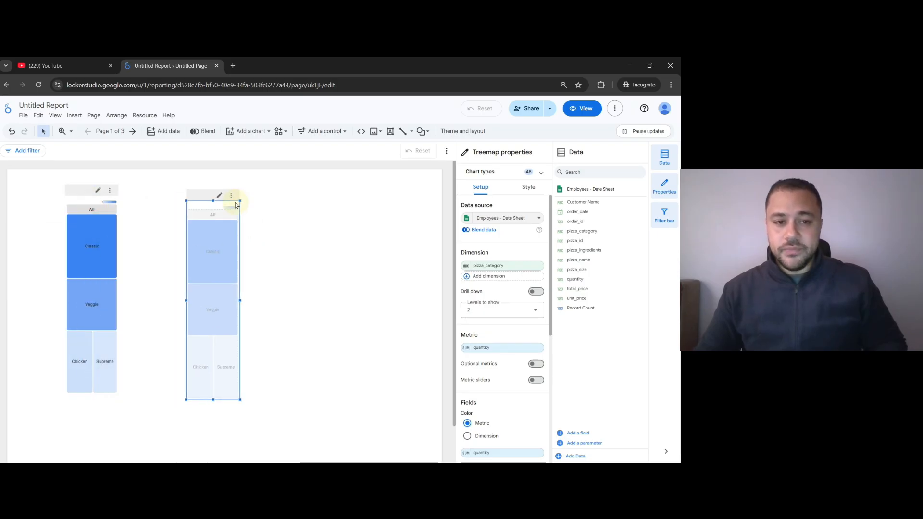
# Convert the copied treemap to a pie chart, widen it, and move it to the right side of the page
pyautogui.click(482, 172)
pyautogui.scroll(-3, 490, 241)
pyautogui.click(476, 240)
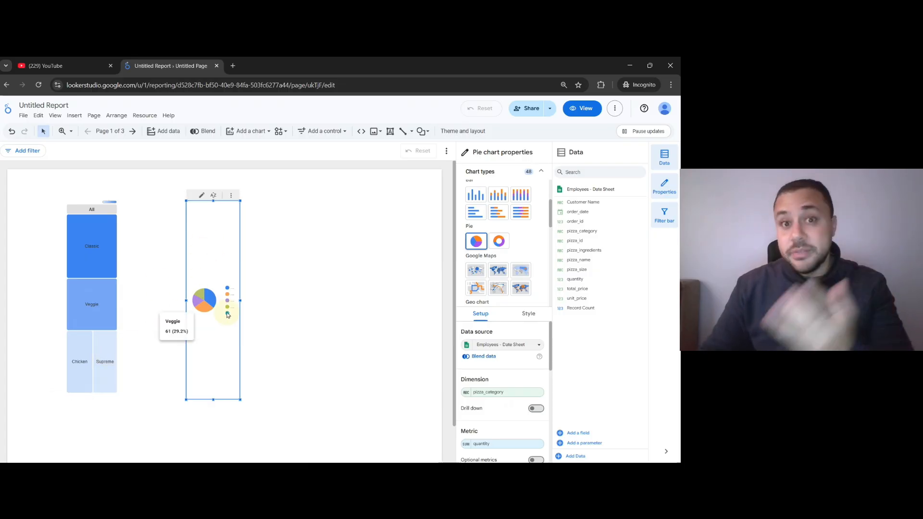
pyautogui.moveTo(239, 299); pyautogui.dragTo(322, 306)
pyautogui.moveTo(284, 239); pyautogui.dragTo(392, 233)
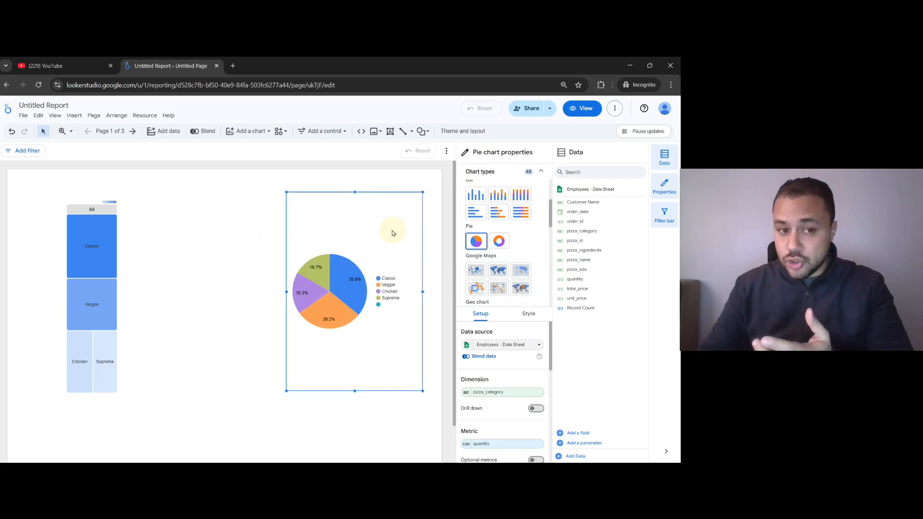
# Widen the treemap to about three times its current width, keeping it clear of the pie chart
pyautogui.click(119, 274)
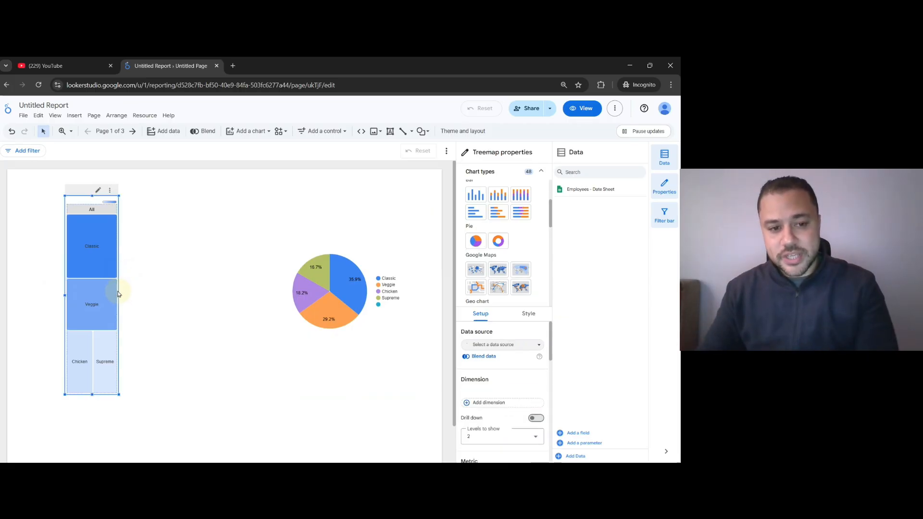
pyautogui.moveTo(117, 294); pyautogui.dragTo(222, 309)
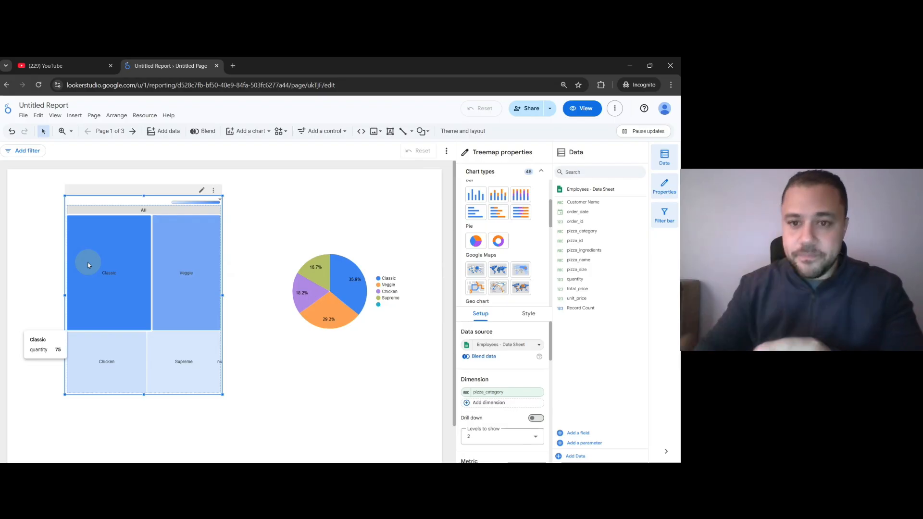
# Add pizza_size to the treemap as the second dimension, ordered below pizza_category
pyautogui.click(535, 175)
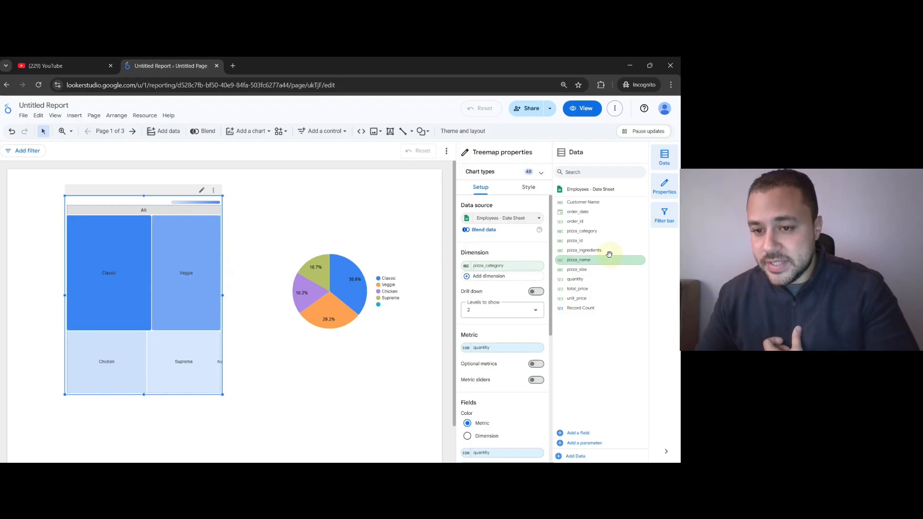
pyautogui.moveTo(602, 270); pyautogui.dragTo(502, 269)
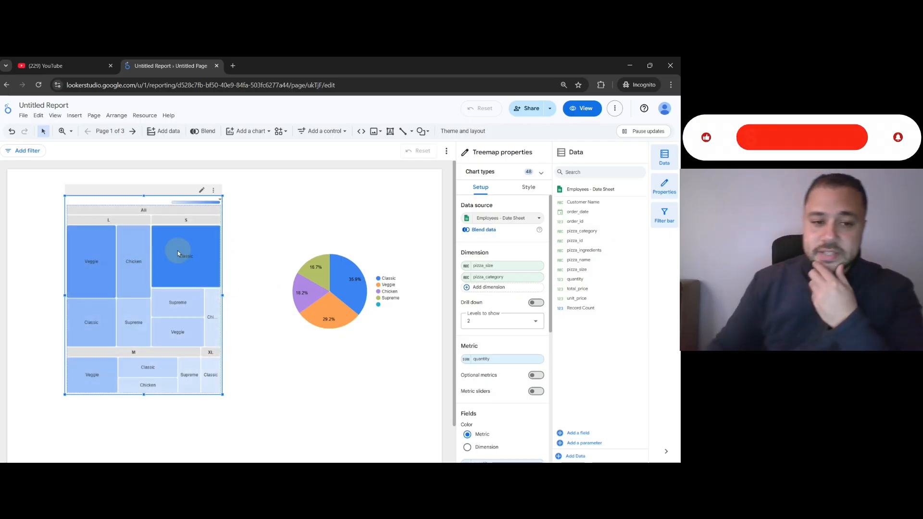
pyautogui.moveTo(519, 280); pyautogui.dragTo(500, 267)
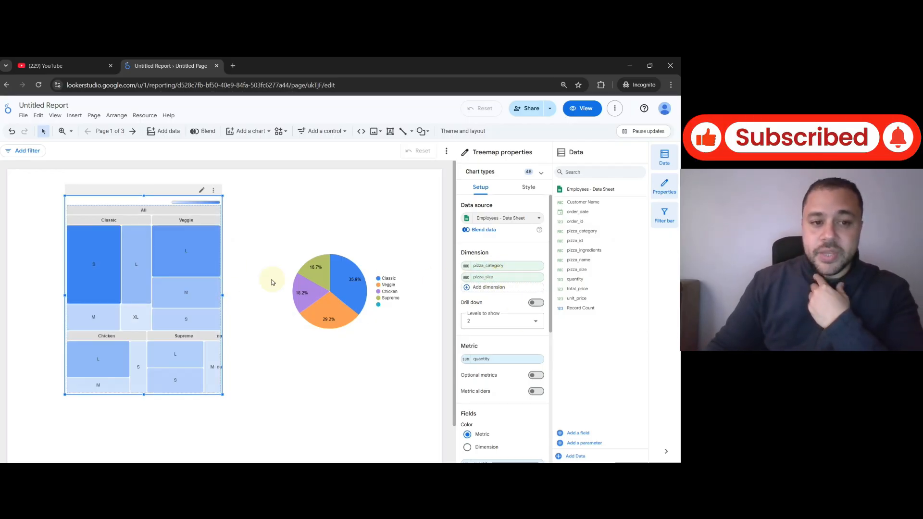
# Examine the quantities by pizza size within the treemap's Classic and Veggie categories
pyautogui.moveTo(110, 222)
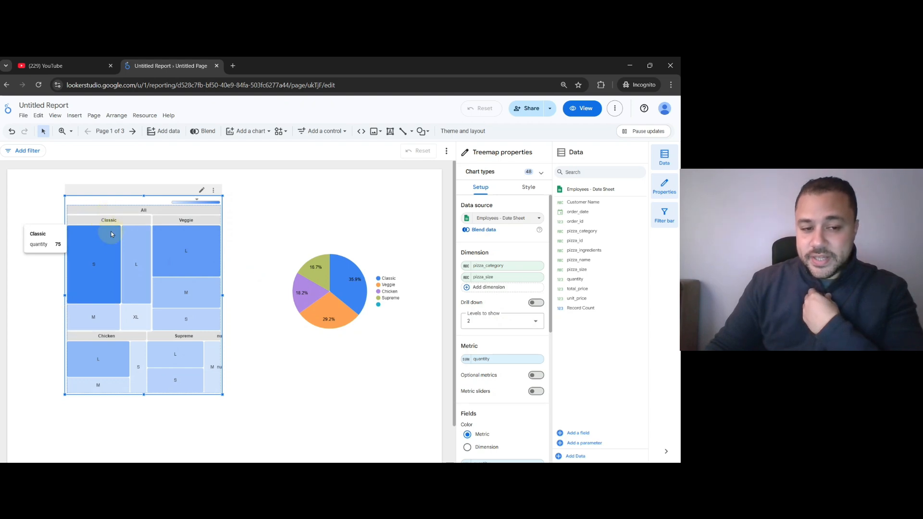
pyautogui.moveTo(110, 256)
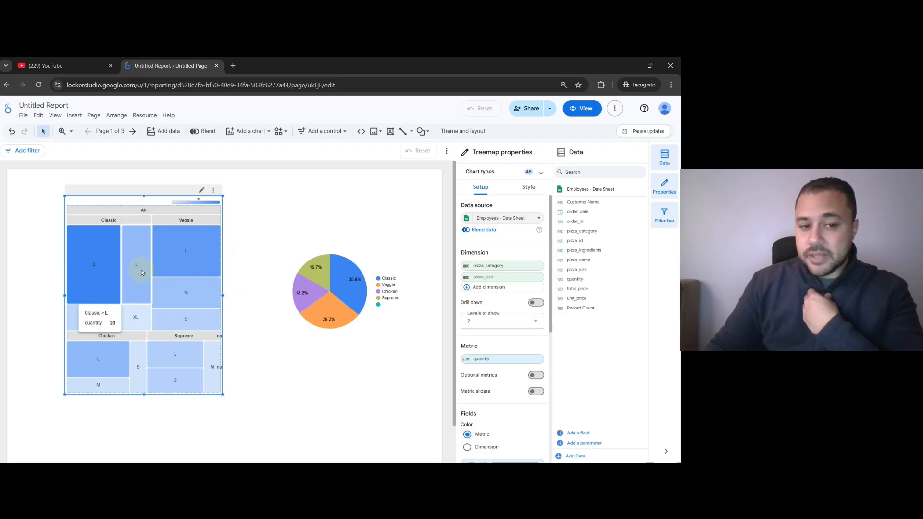
pyautogui.moveTo(134, 321)
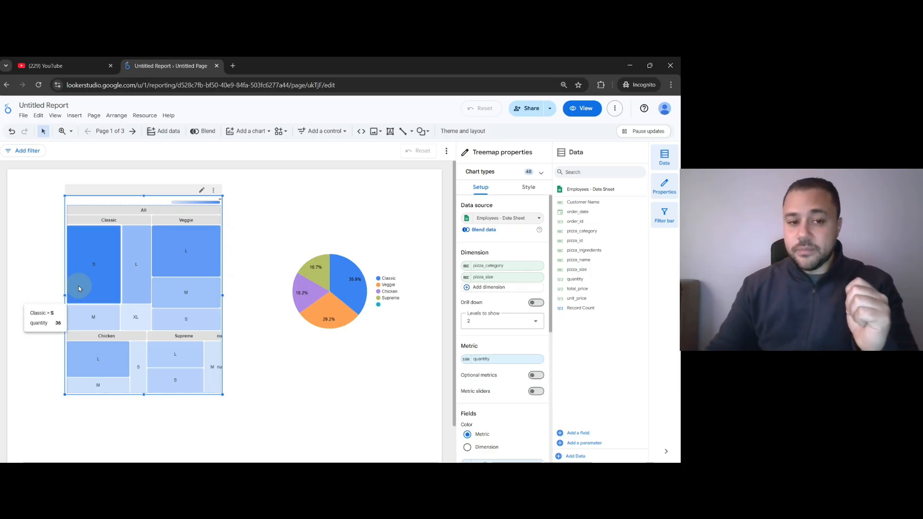
pyautogui.moveTo(104, 319)
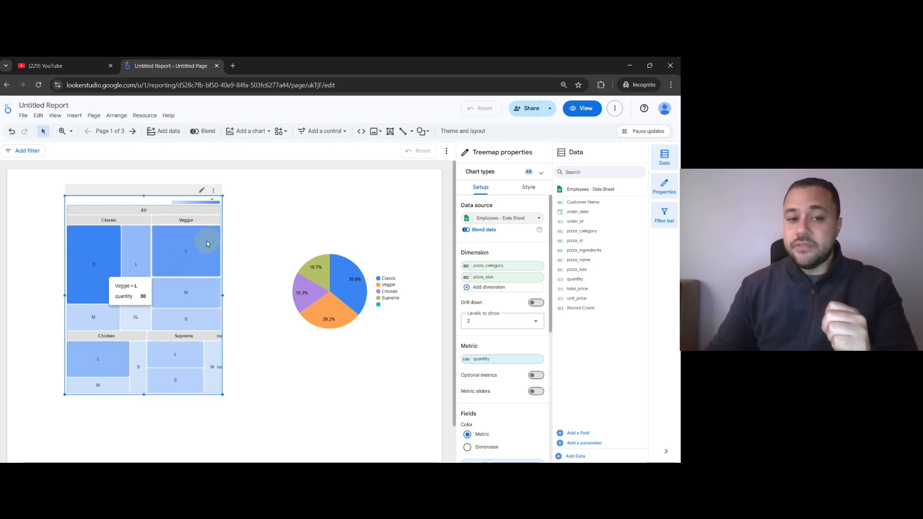
pyautogui.moveTo(187, 225)
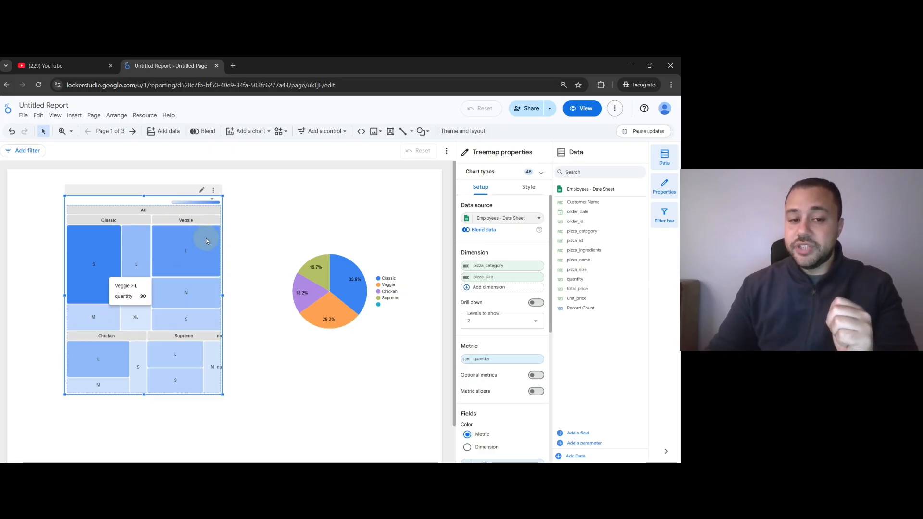
pyautogui.moveTo(203, 297)
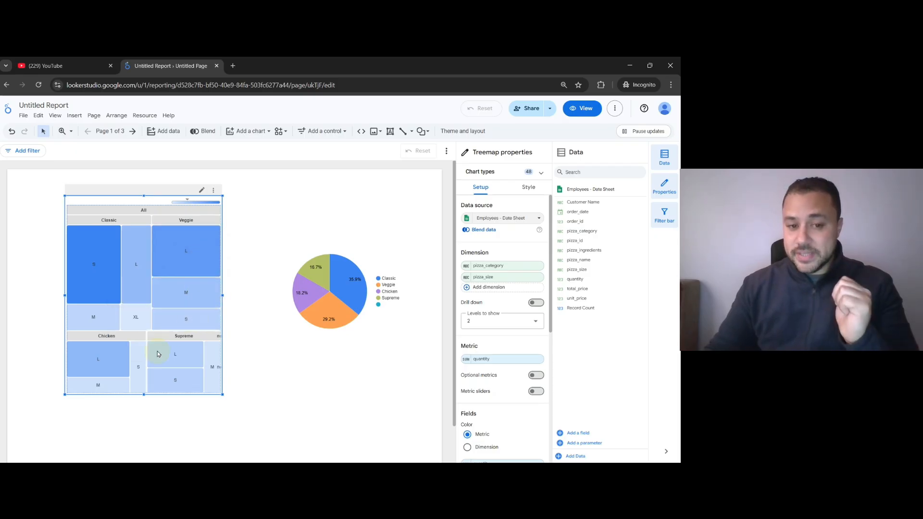
# Delete the pie chart beside the treemap
pyautogui.click(354, 244)
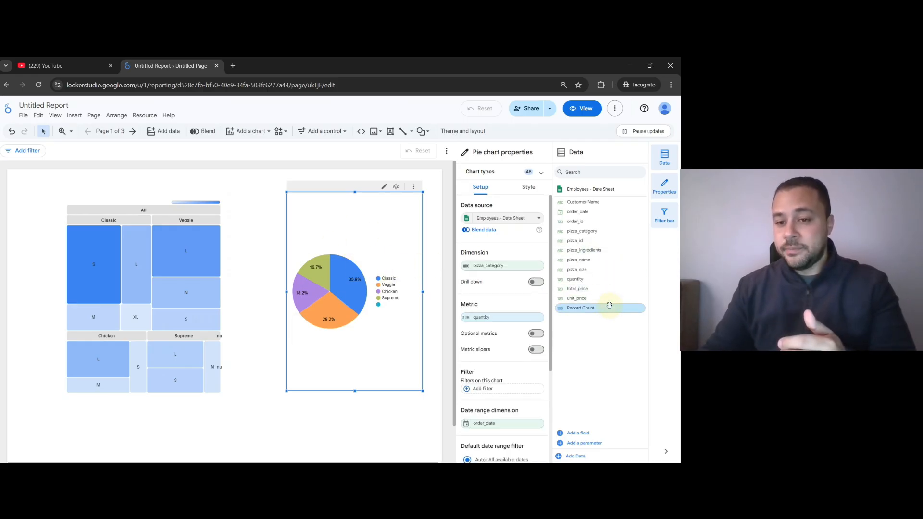
pyautogui.press('Delete')
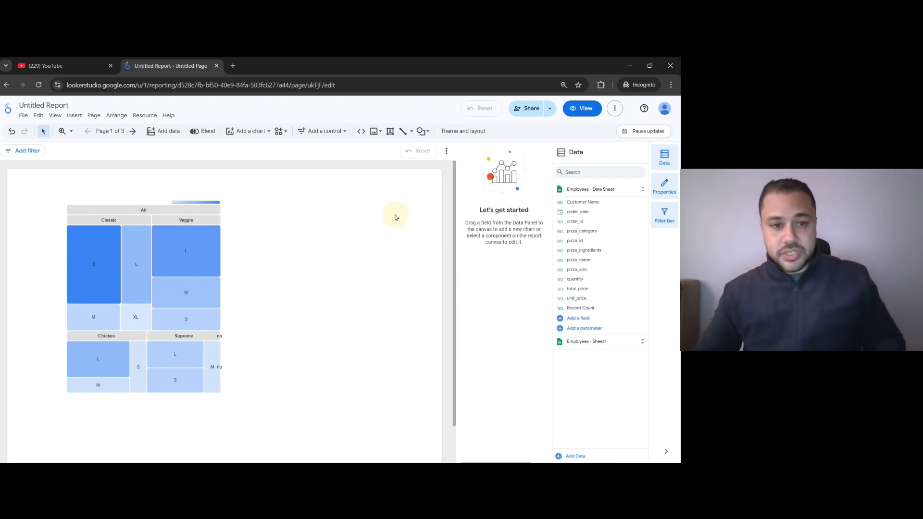
# Duplicate the two-dimension treemap and place the copy to the right of the original
pyautogui.click(159, 201)
pyautogui.hotkey('ctrl', 'c')
pyautogui.hotkey('ctrl', 'v')
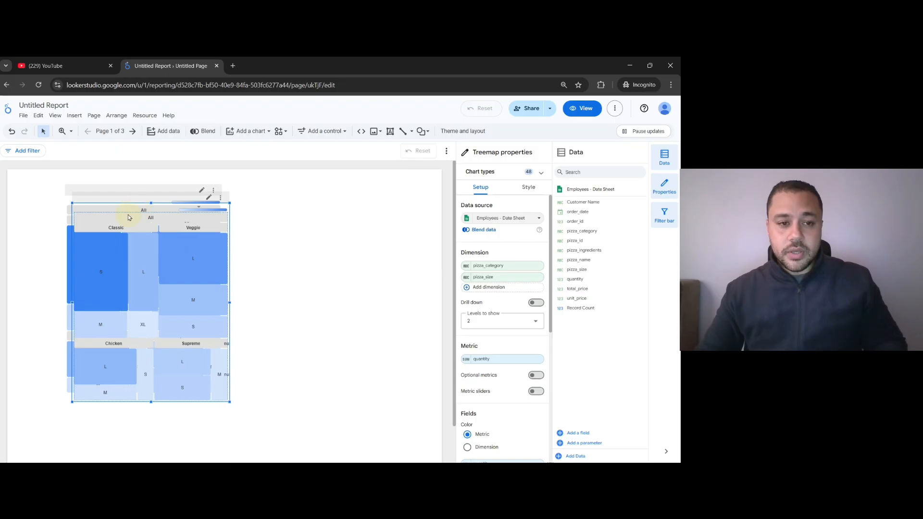
pyautogui.moveTo(128, 217); pyautogui.dragTo(331, 215)
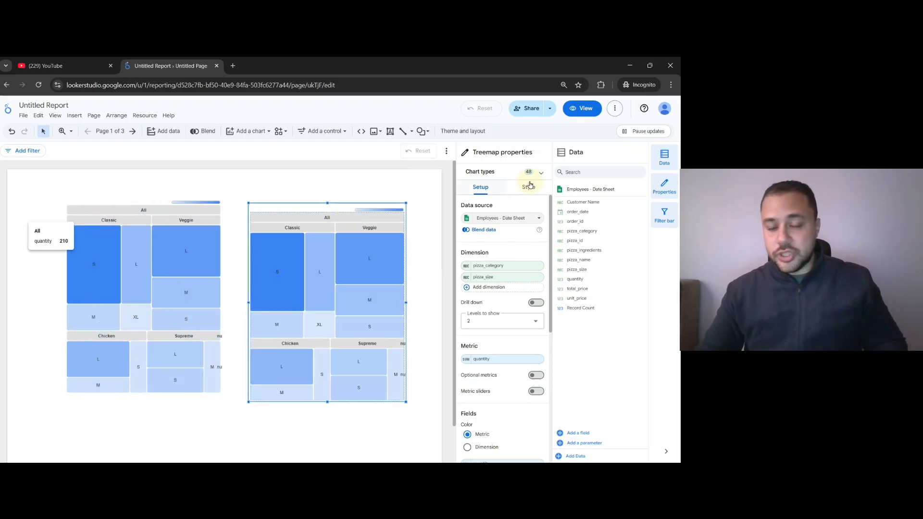
# Convert the copied two-dimension treemap to a pie chart for comparison, and delete that pie chart
pyautogui.click(508, 170)
pyautogui.scroll(-4, 499, 267)
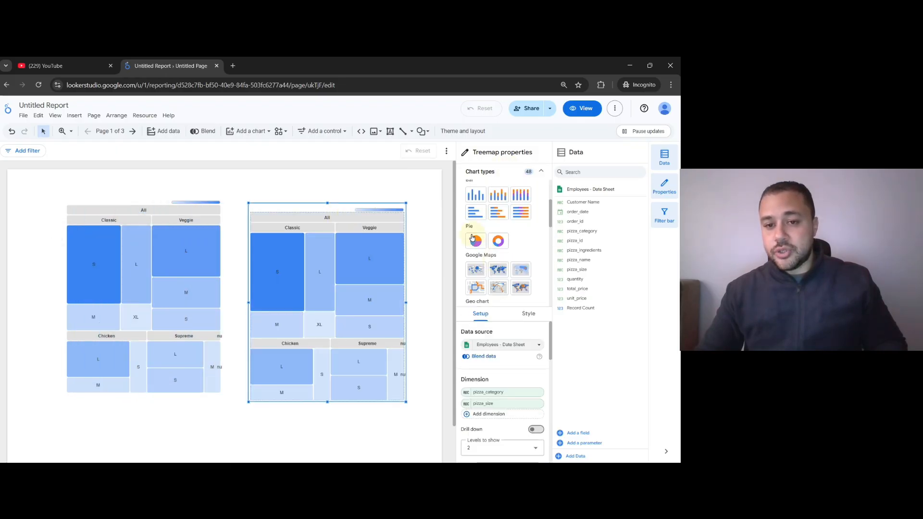
pyautogui.click(474, 241)
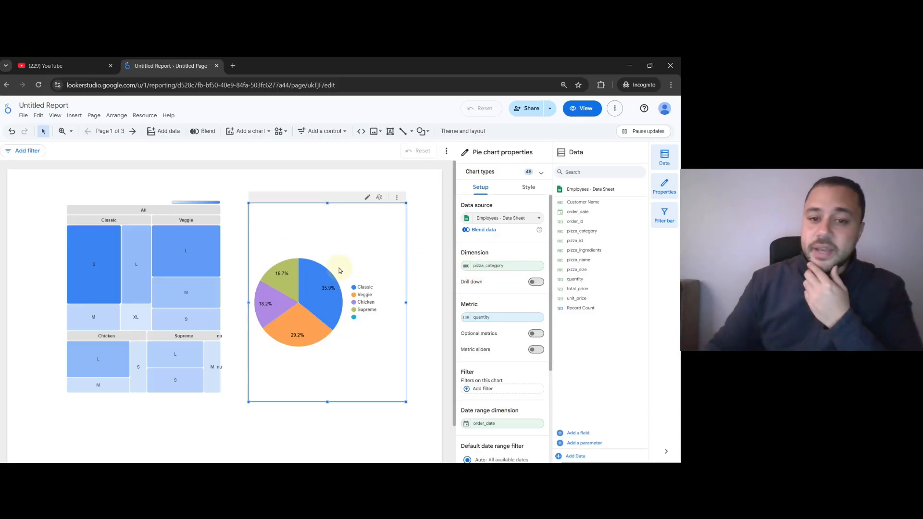
pyautogui.press('Delete')
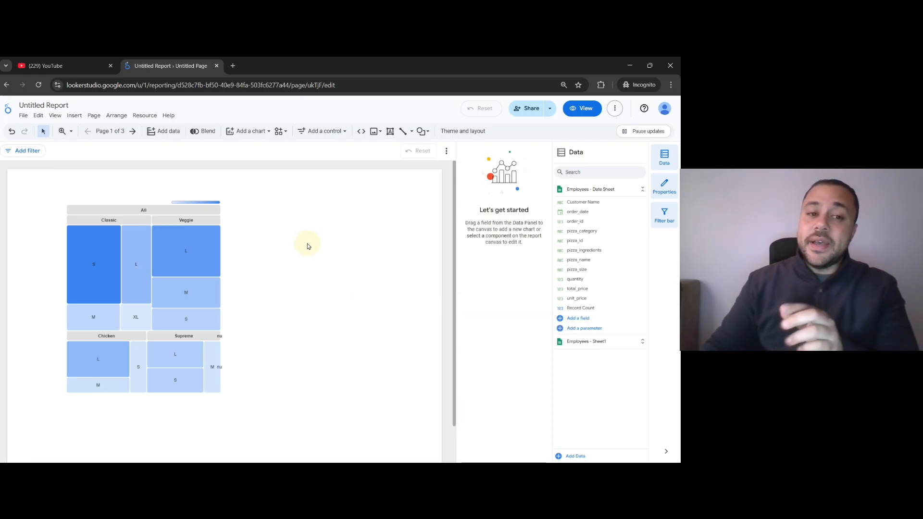
# Open the treemap's style options and examine its gradient color settings
pyautogui.click(178, 222)
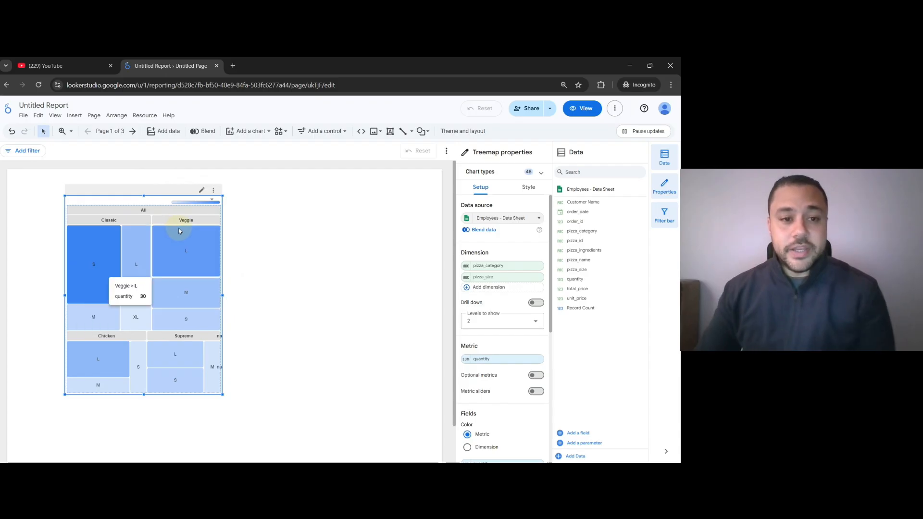
pyautogui.click(528, 187)
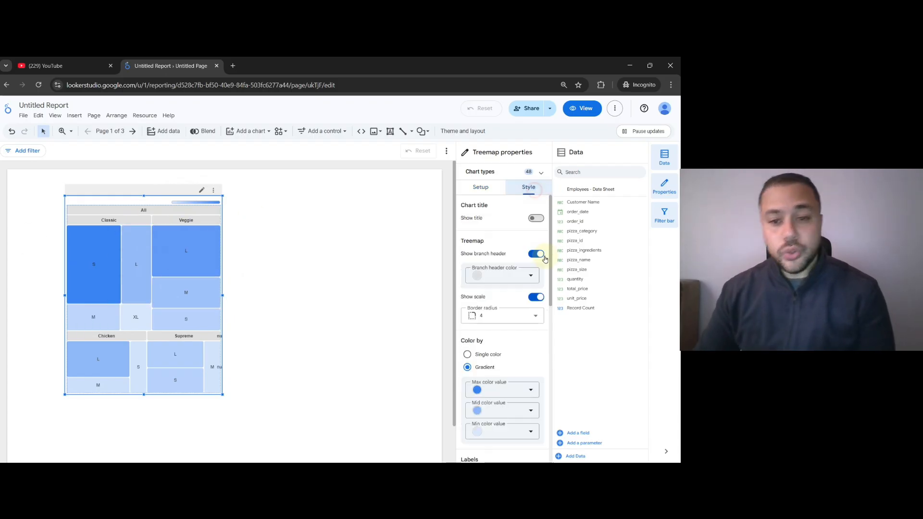
pyautogui.scroll(-1, 508, 308)
pyautogui.scroll(-1, 508, 308)
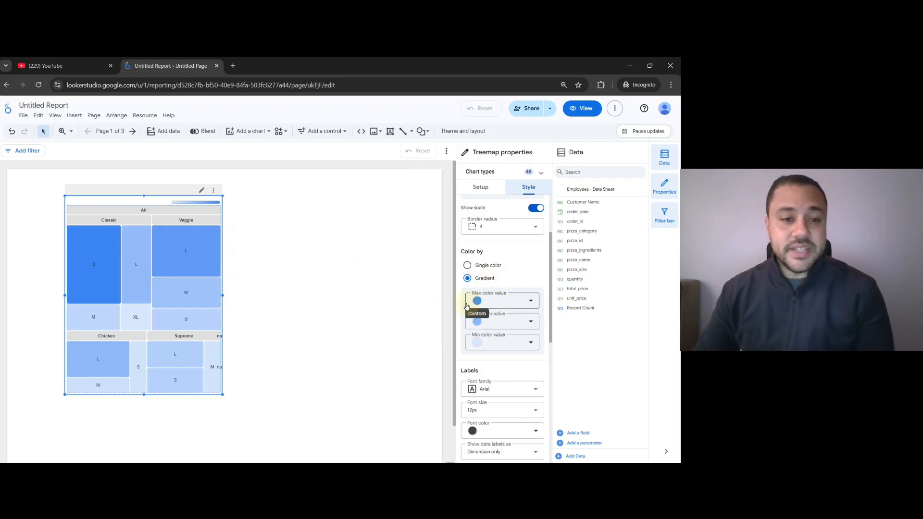
pyautogui.moveTo(104, 264)
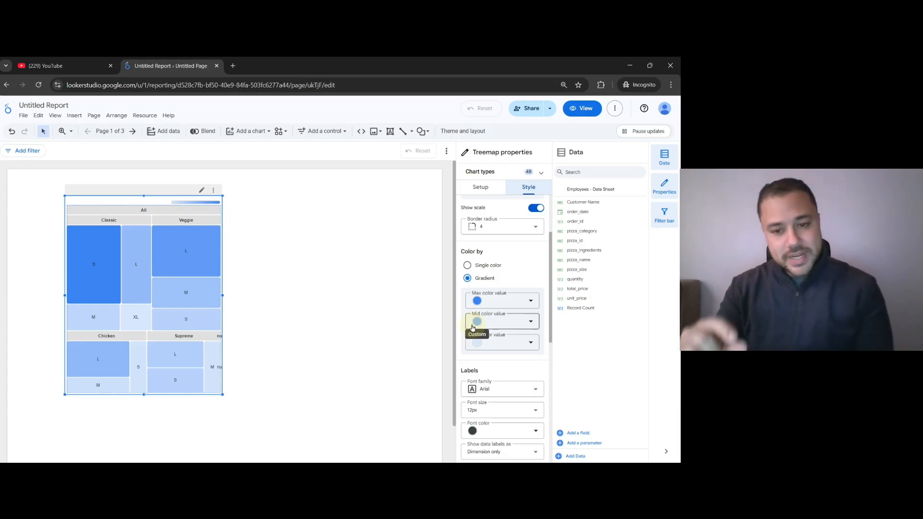
# Try coloring the treemap in a single orange color, and return it to gradient coloring
pyautogui.click(468, 265)
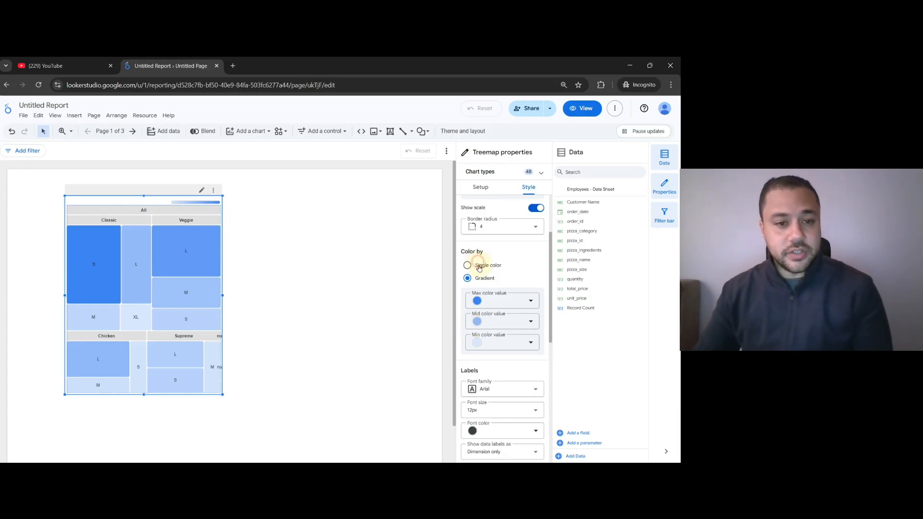
pyautogui.click(519, 291)
pyautogui.click(509, 321)
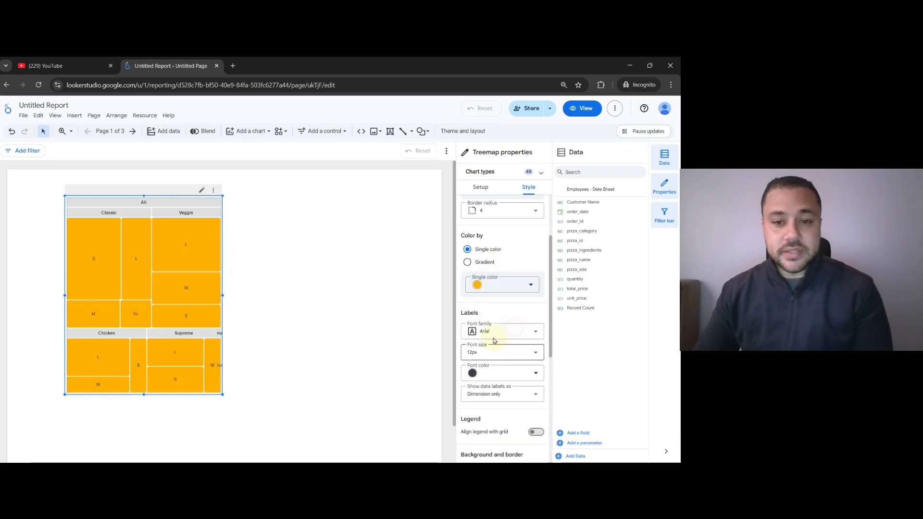
pyautogui.click(468, 263)
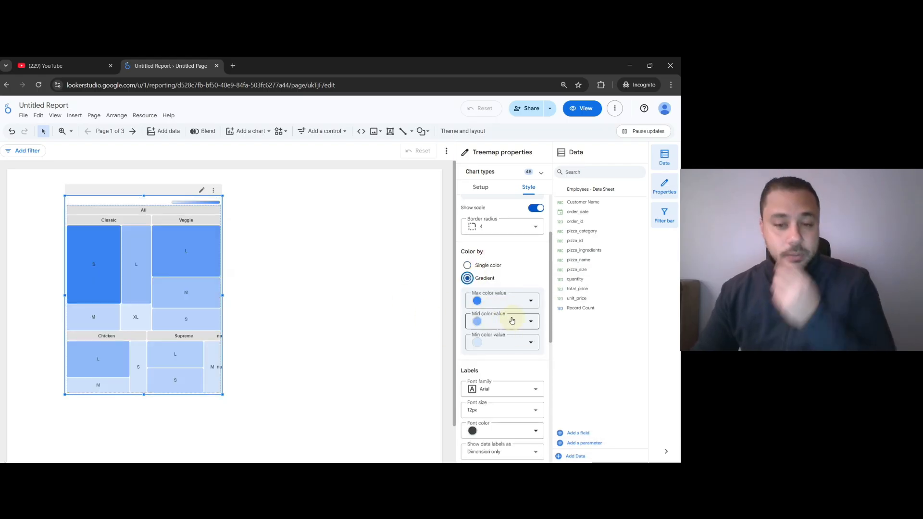
# Set the treemap's gradient to green for the maximum, blue for the middle and light red for the minimum value
pyautogui.click(488, 302)
pyautogui.click(536, 356)
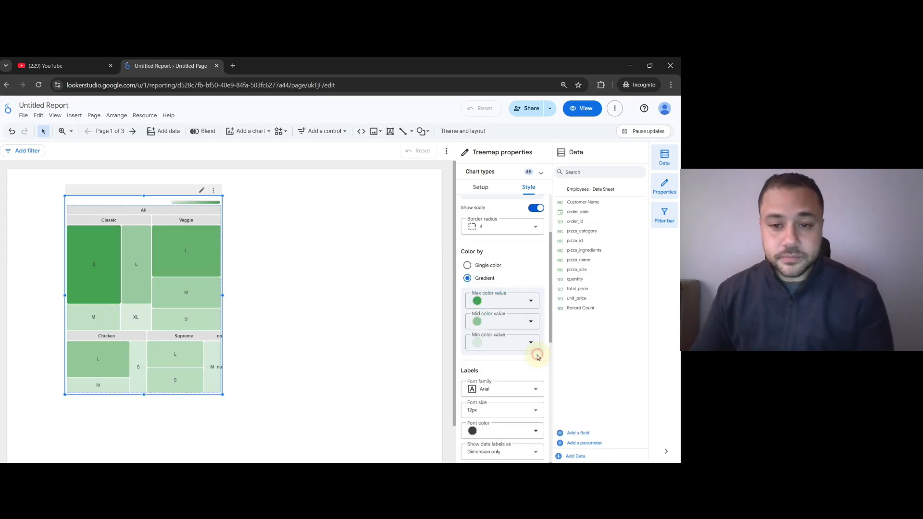
pyautogui.click(495, 322)
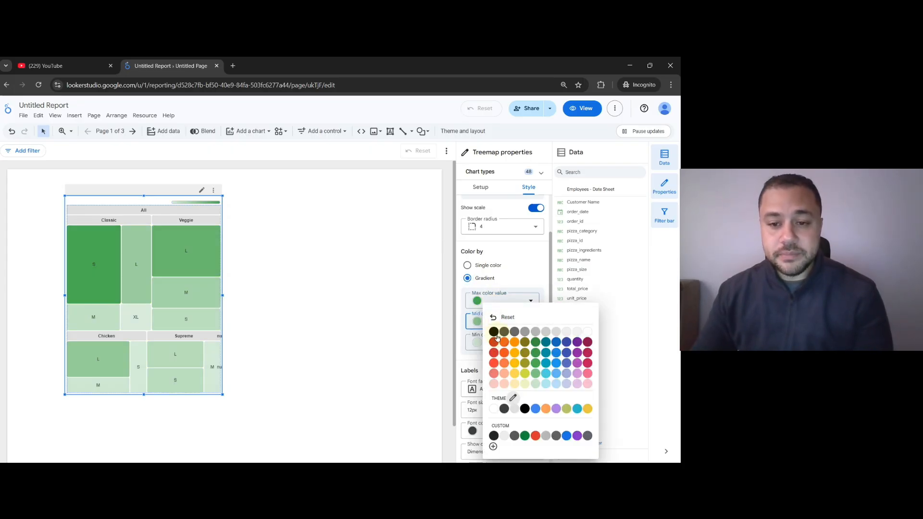
pyautogui.click(546, 373)
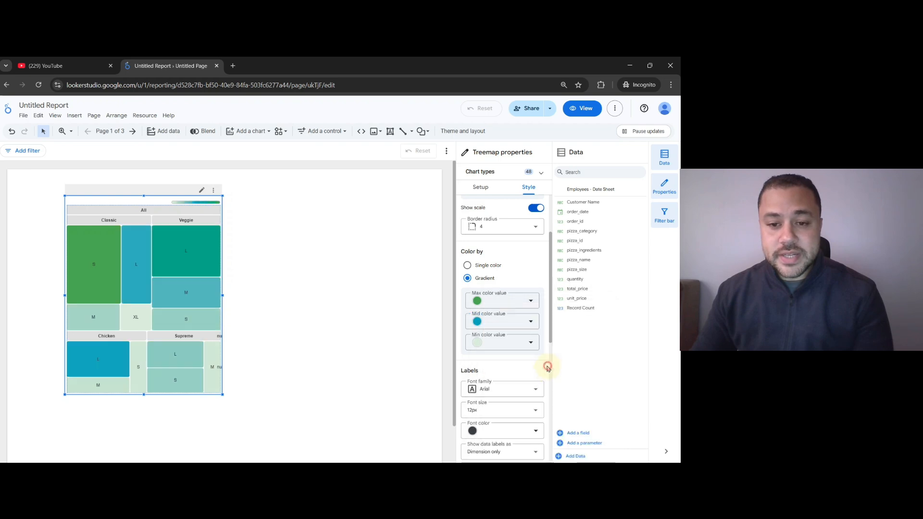
pyautogui.click(516, 347)
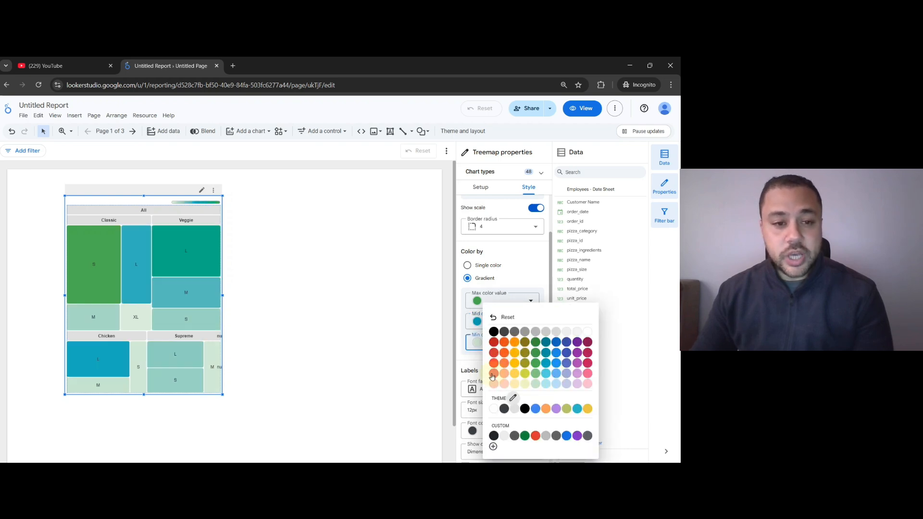
pyautogui.click(493, 374)
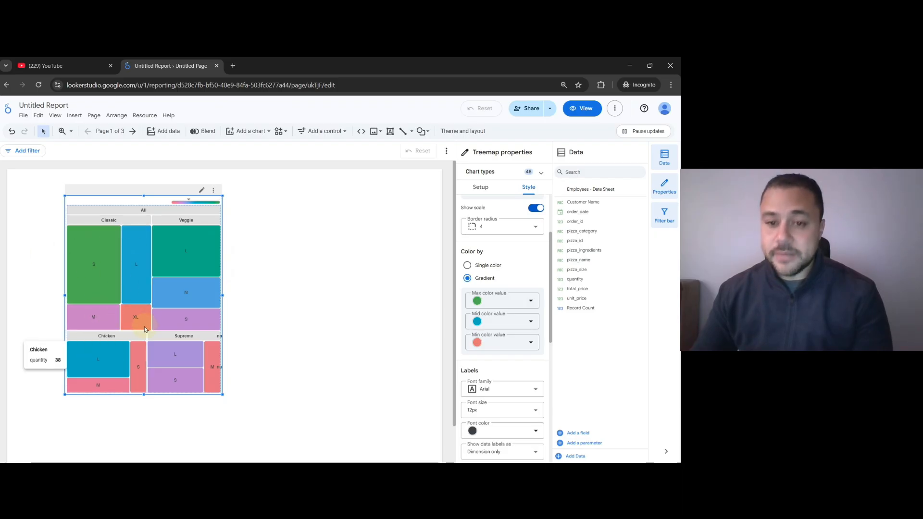
# Set the treemap's label font size to 16px and widen the chart to the right
pyautogui.scroll(-2, 502, 360)
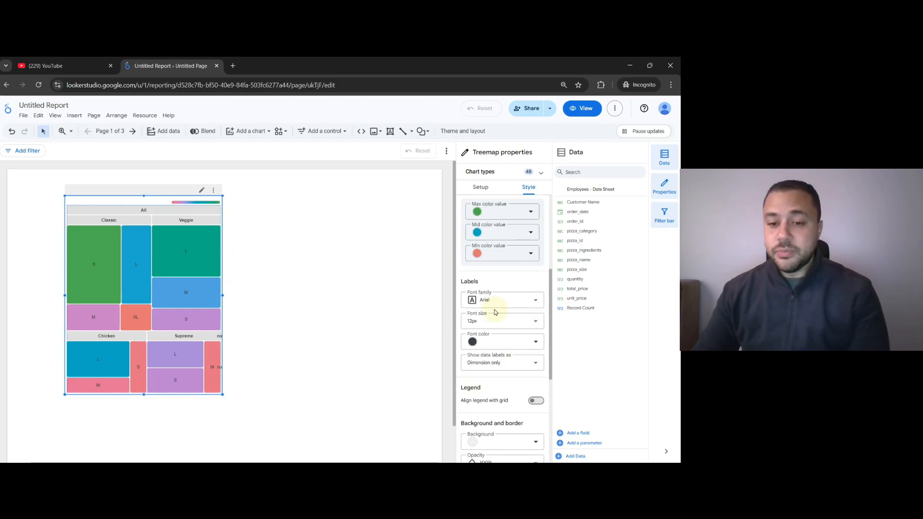
pyautogui.scroll(-1, 509, 312)
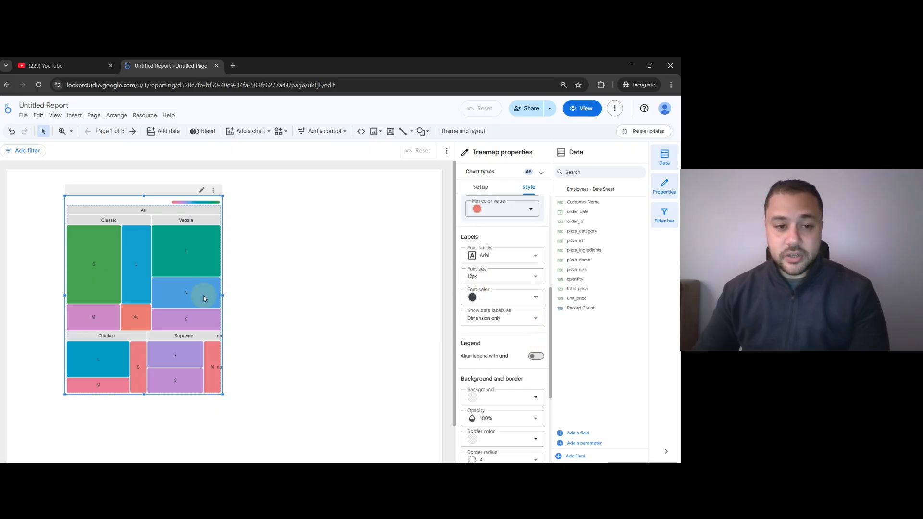
pyautogui.click(484, 277)
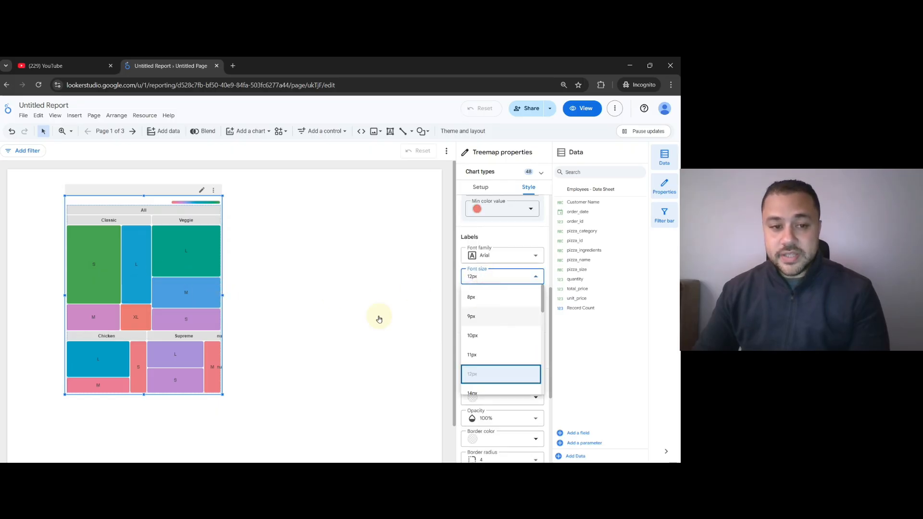
pyautogui.scroll(-2, 498, 361)
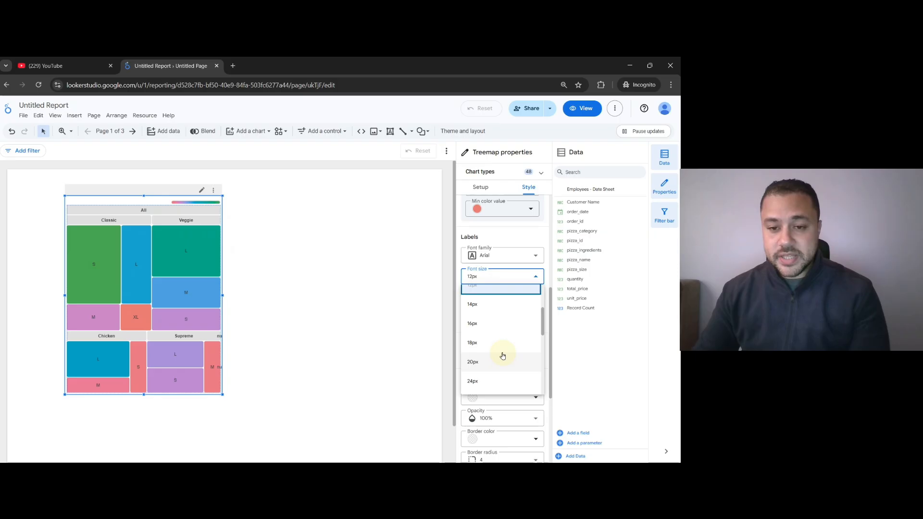
pyautogui.click(490, 323)
pyautogui.moveTo(222, 295); pyautogui.dragTo(315, 297)
# Examine the treemap's legend, background, border and chart header style options, and return to its setup options
pyautogui.scroll(-2, 514, 317)
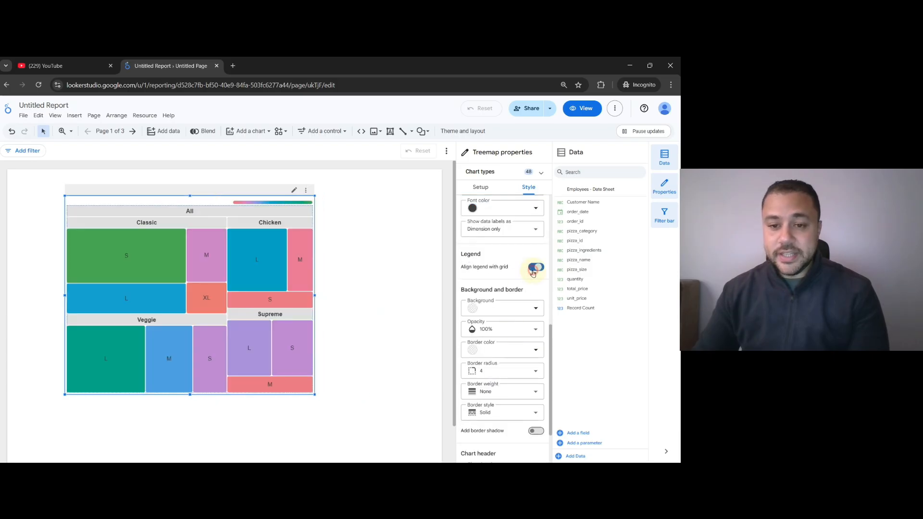
pyautogui.scroll(-2, 483, 287)
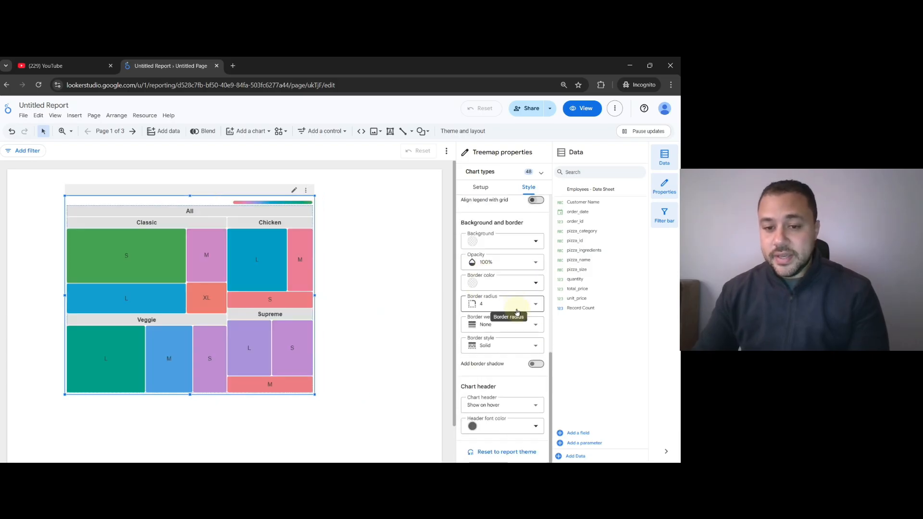
pyautogui.scroll(8, 504, 399)
pyautogui.scroll(1, 515, 337)
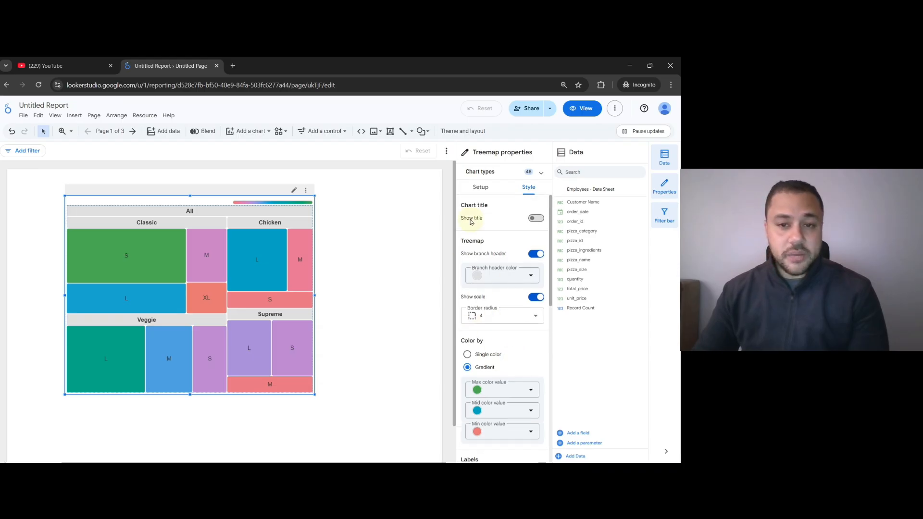
pyautogui.click(480, 187)
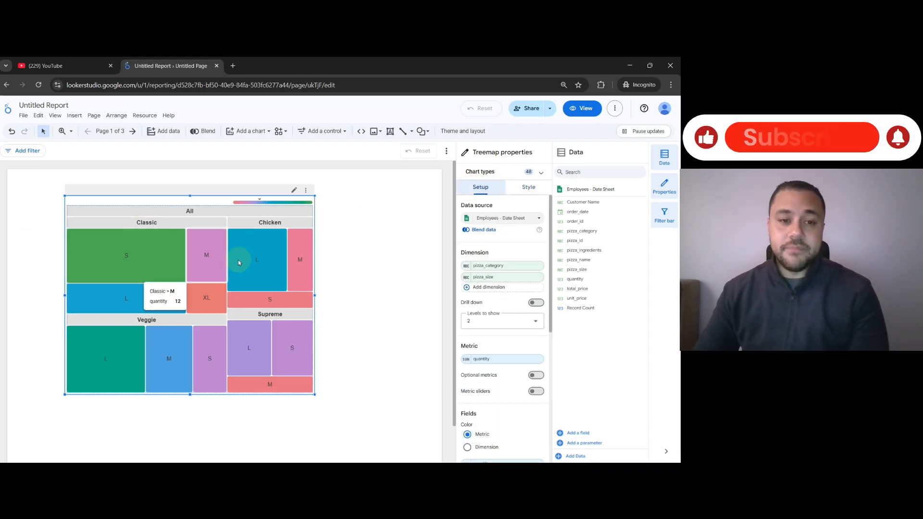